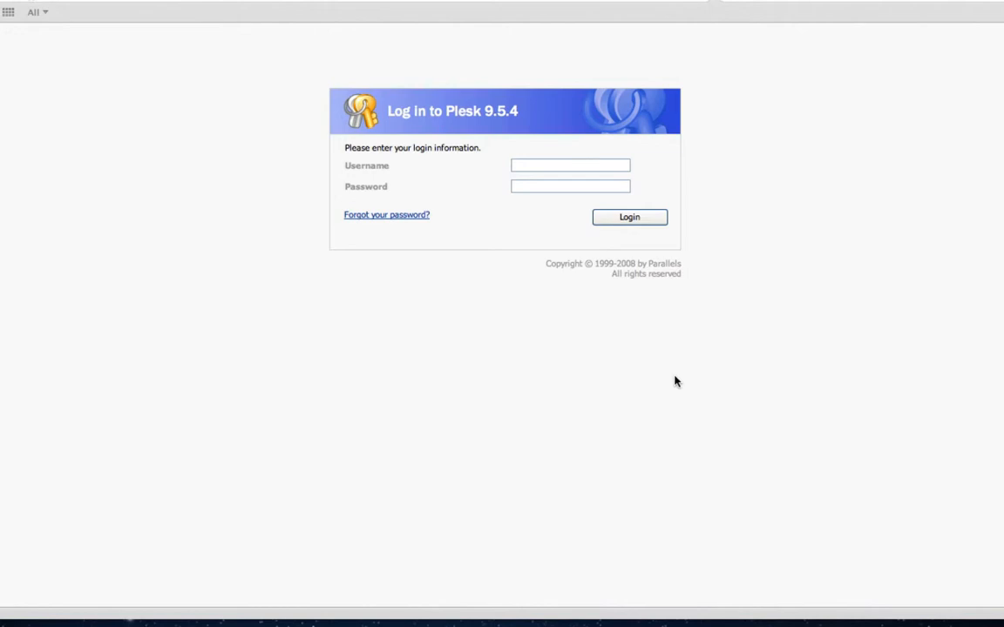
- Enter the hosting account username and password and attempt to log in
{"action": "left_click", "coordinate": [539, 169]}
{"action": "type", "text": "cof"}
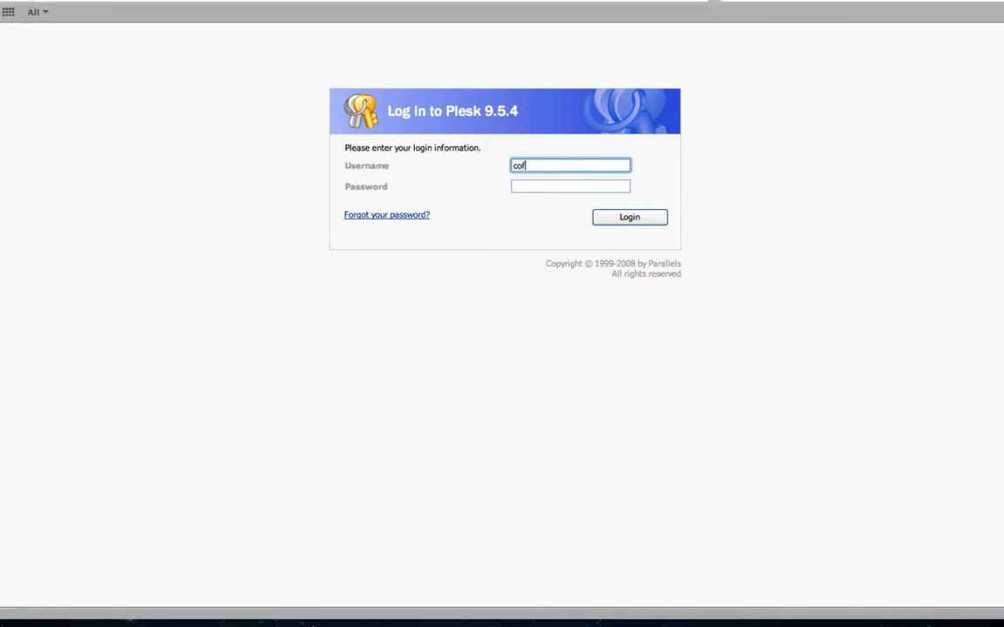
{"action": "type", "text": "feenbean"}
{"action": "key", "text": "Tab"}
{"action": "type", "text": "••••••"}
{"action": "key", "text": "Return"}
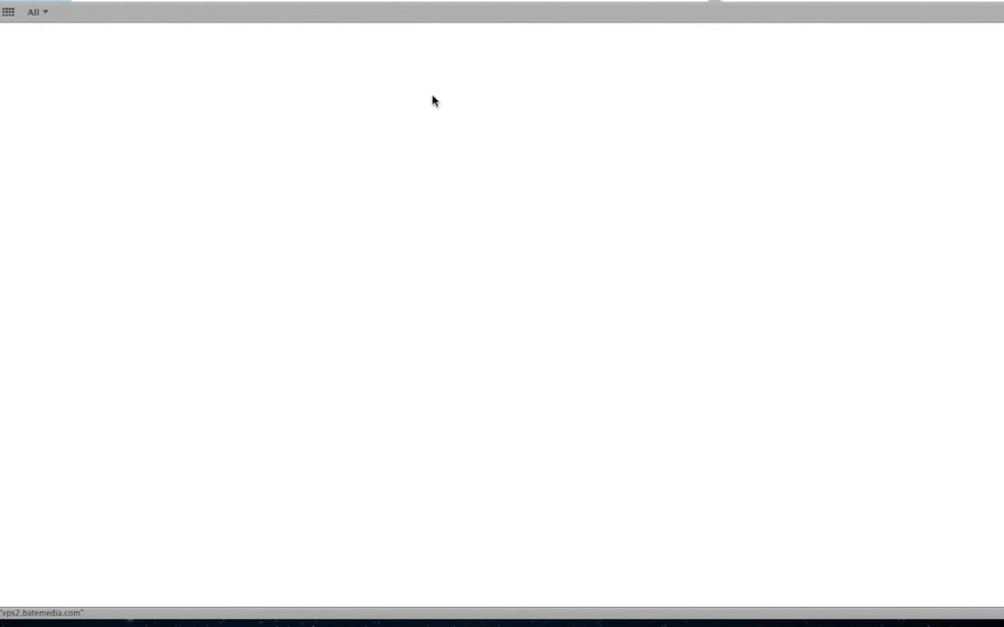
- Fix the misspelled username, re-enter the password, and log in successfully
{"action": "key", "text": "Tab"}
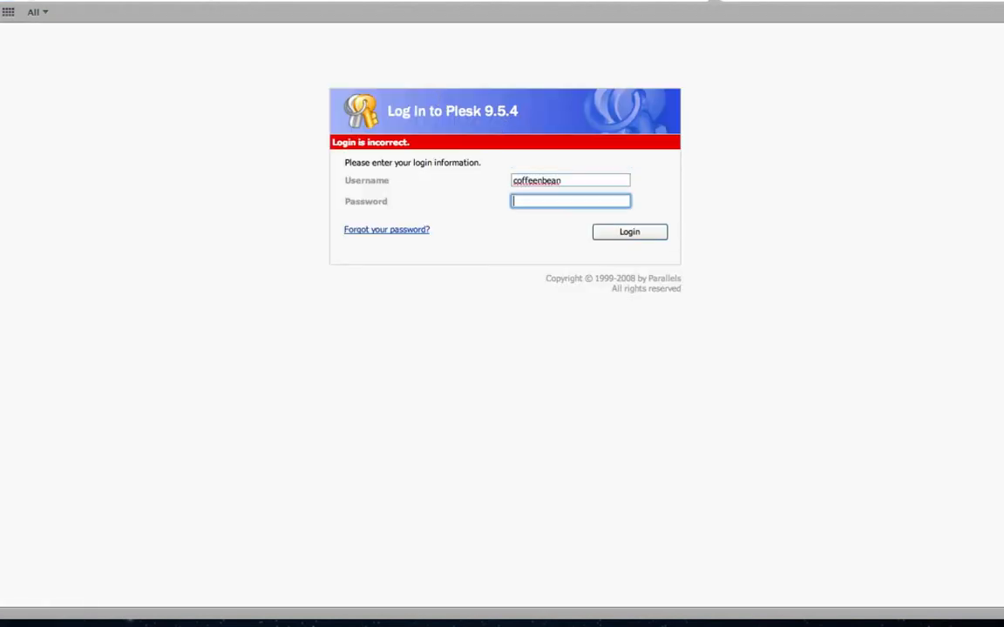
{"action": "left_click", "coordinate": [526, 180]}
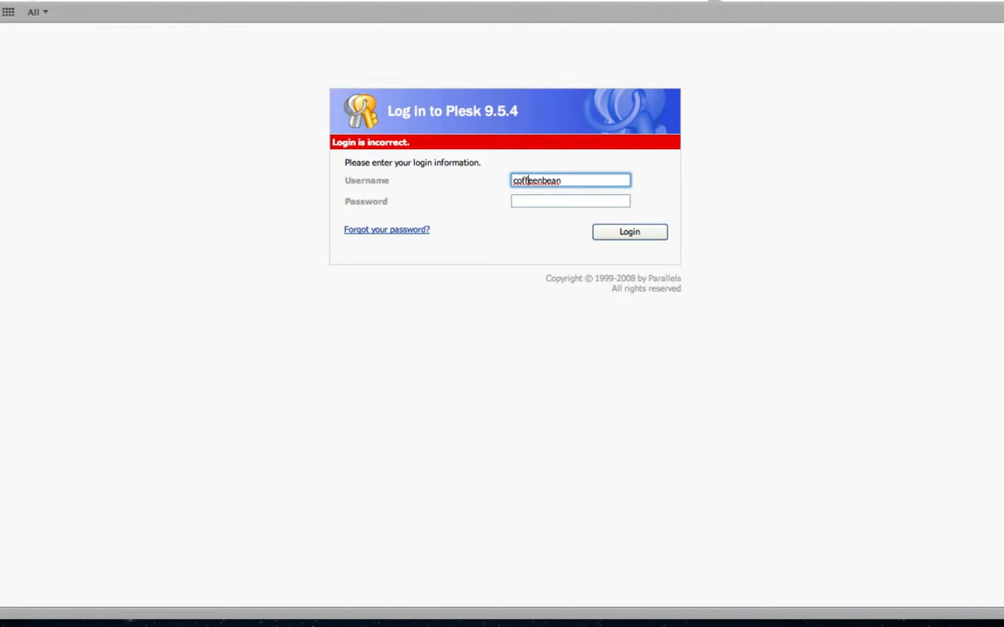
{"action": "key", "text": "BackSpace"}
{"action": "key", "text": "Tab"}
{"action": "type", "text": "••••••"}
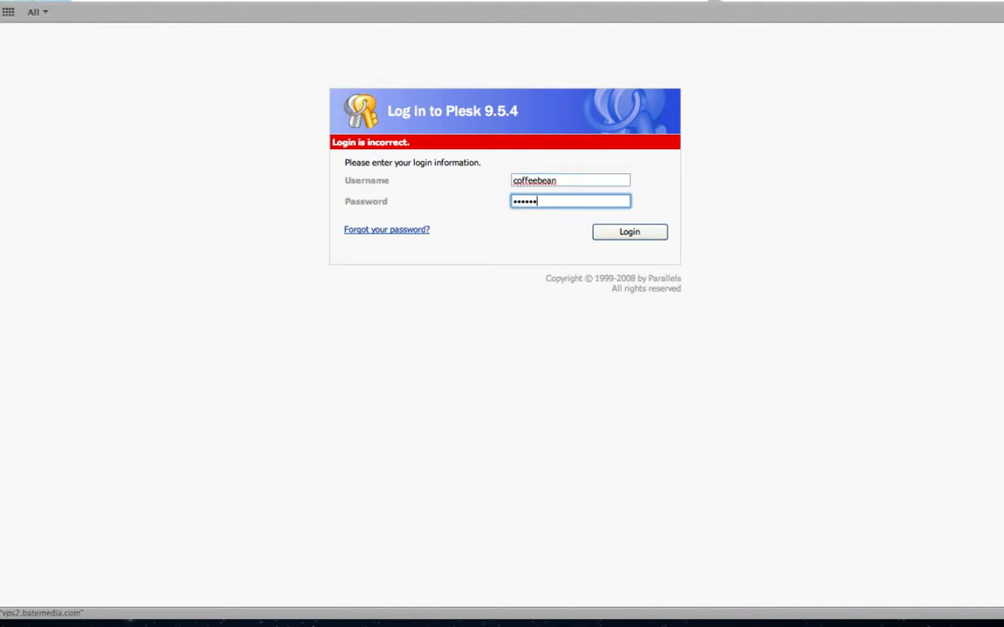
{"action": "key", "text": "Return"}
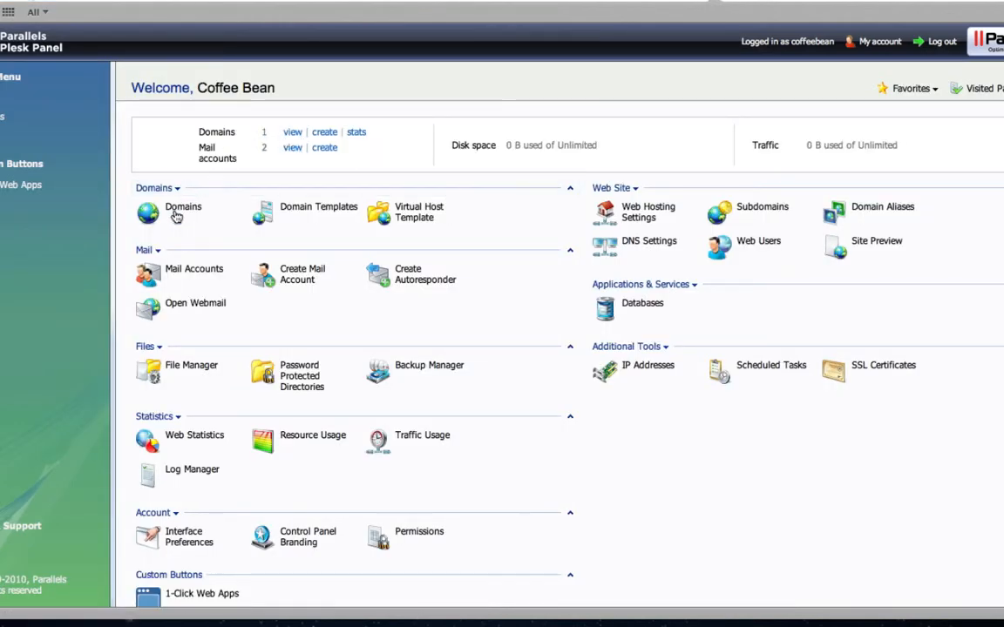
- Go to thecoffeebean.ca's mail accounts list and start creating a new mail account
{"action": "left_click", "coordinate": [161, 270]}
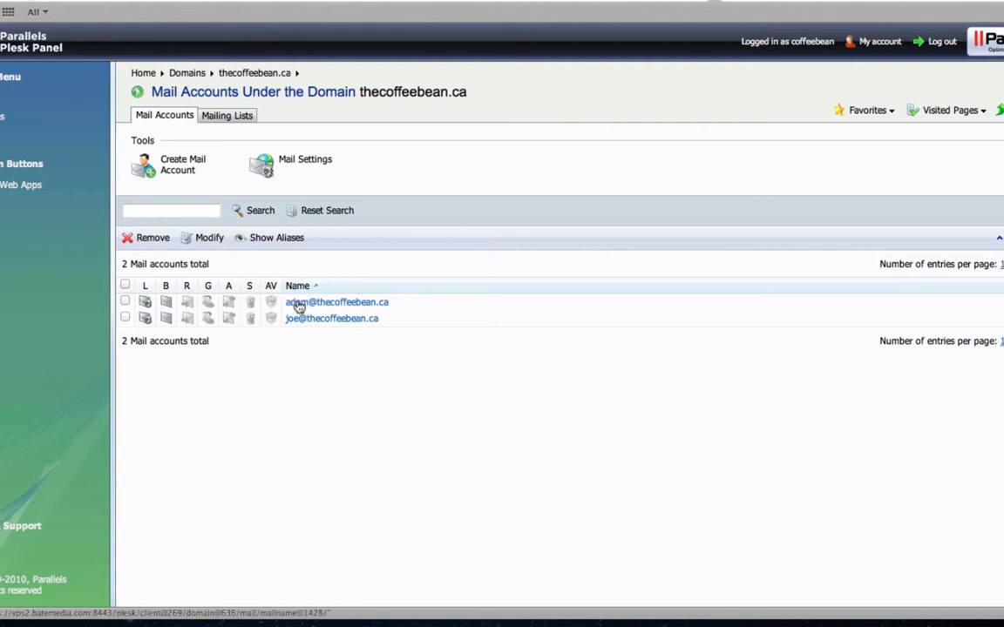
{"action": "left_click", "coordinate": [177, 173]}
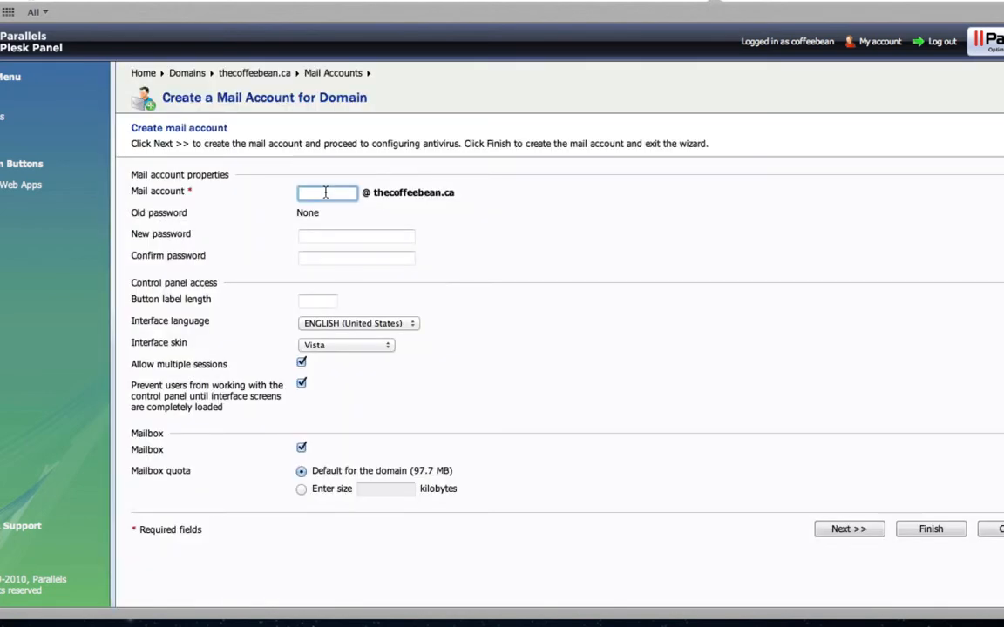
{"action": "key", "text": "Tab"}
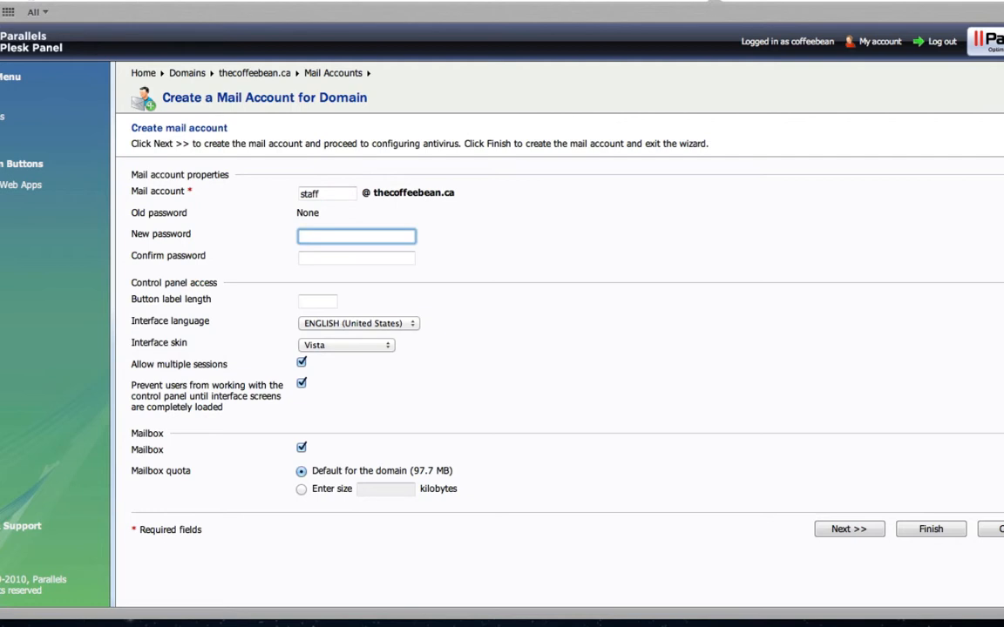
{"action": "key", "text": "shift+Tab"}
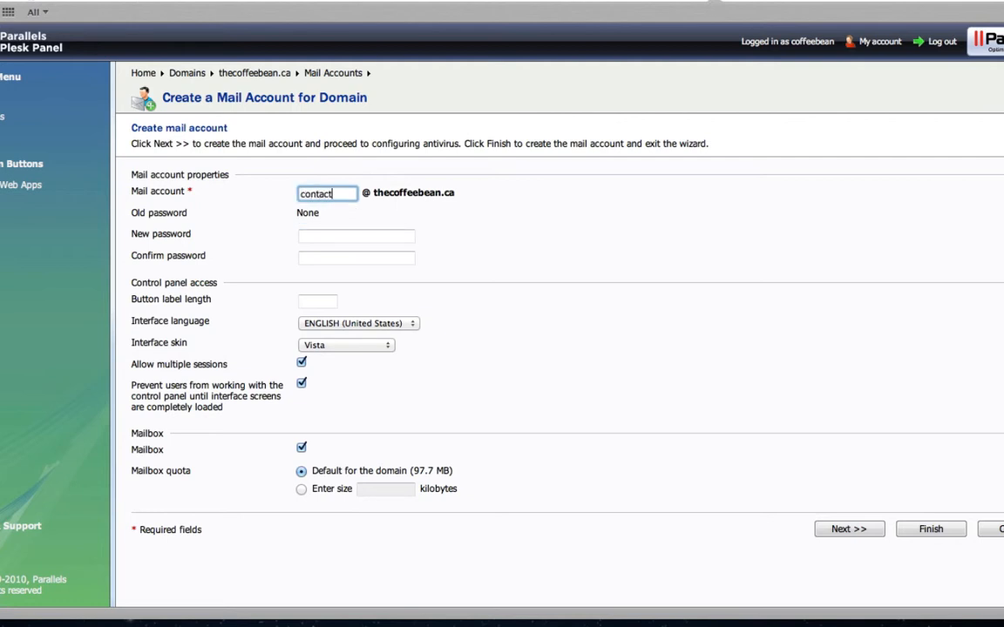
{"action": "key", "text": "super+a"}
{"action": "key", "text": "super+a"}
- Enter and confirm the account password, and turn off the mailbox option
{"action": "key", "text": "Tab"}
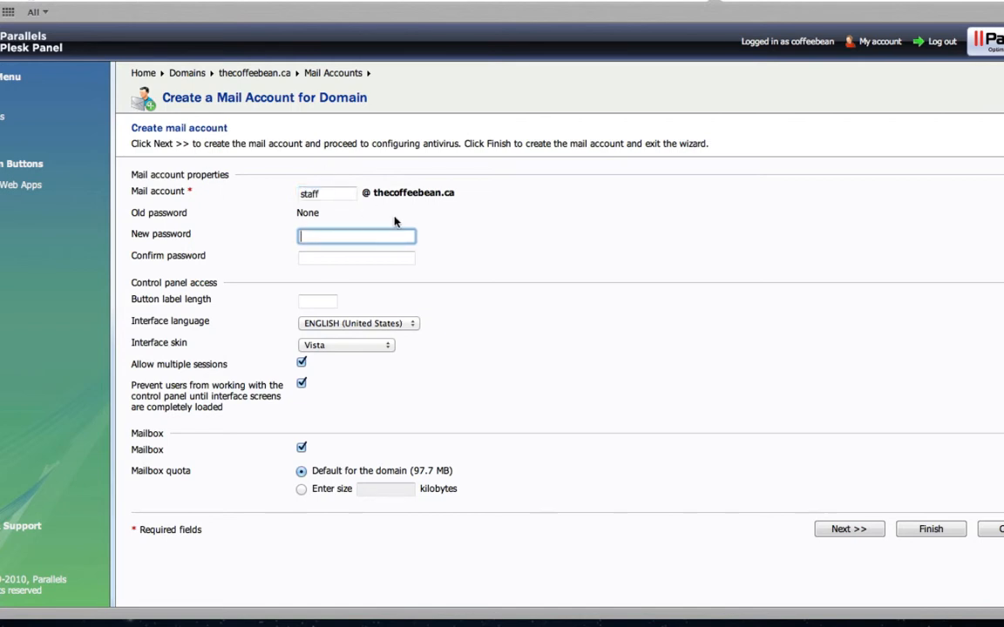
{"action": "type", "text": "******"}
{"action": "key", "text": "Tab"}
{"action": "type", "text": "******"}
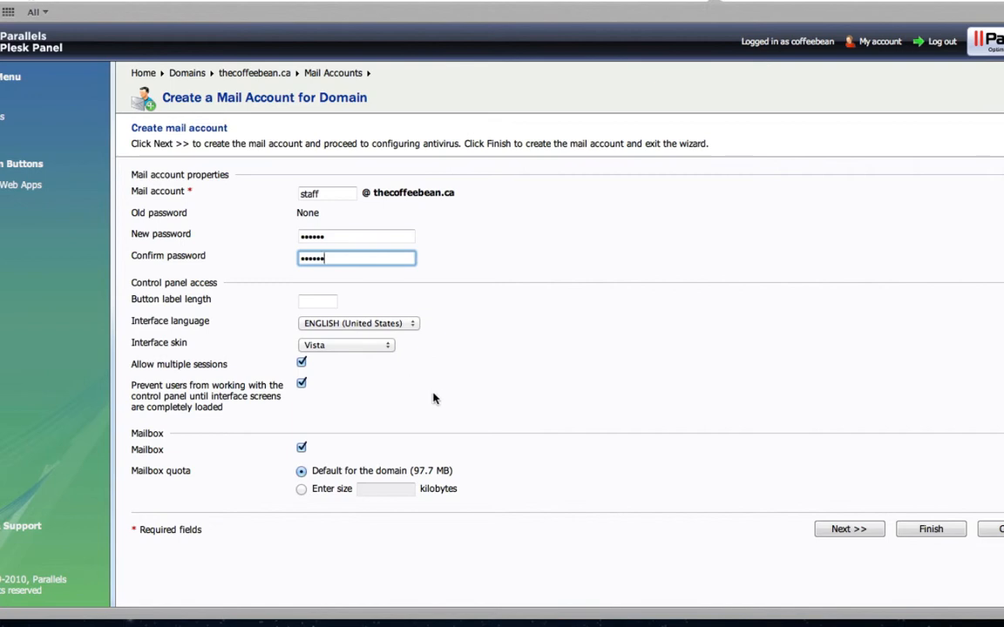
{"action": "left_click", "coordinate": [302, 450]}
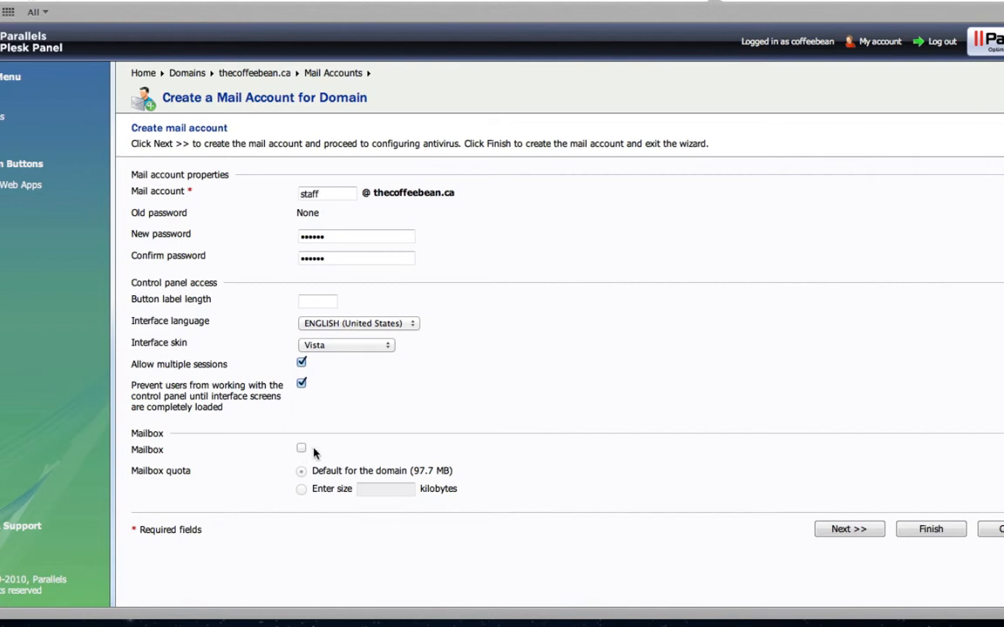
- Finish the wizard so the staff account on thecoffeebean.ca is created
{"action": "left_click", "coordinate": [929, 529]}
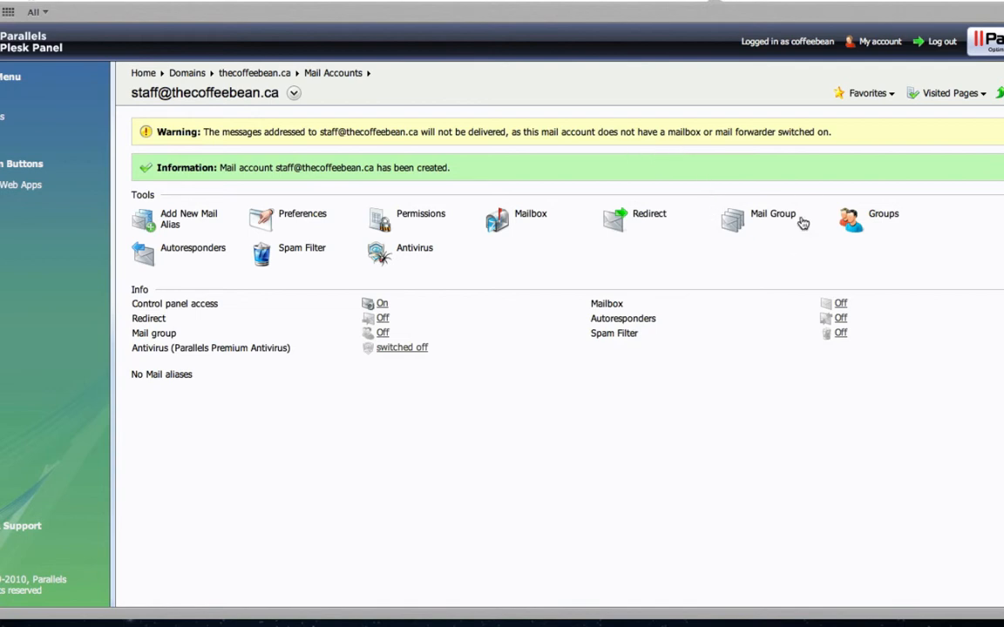
- Add both existing thecoffeebean.ca accounts as members of the staff mail group
{"action": "left_click", "coordinate": [771, 222]}
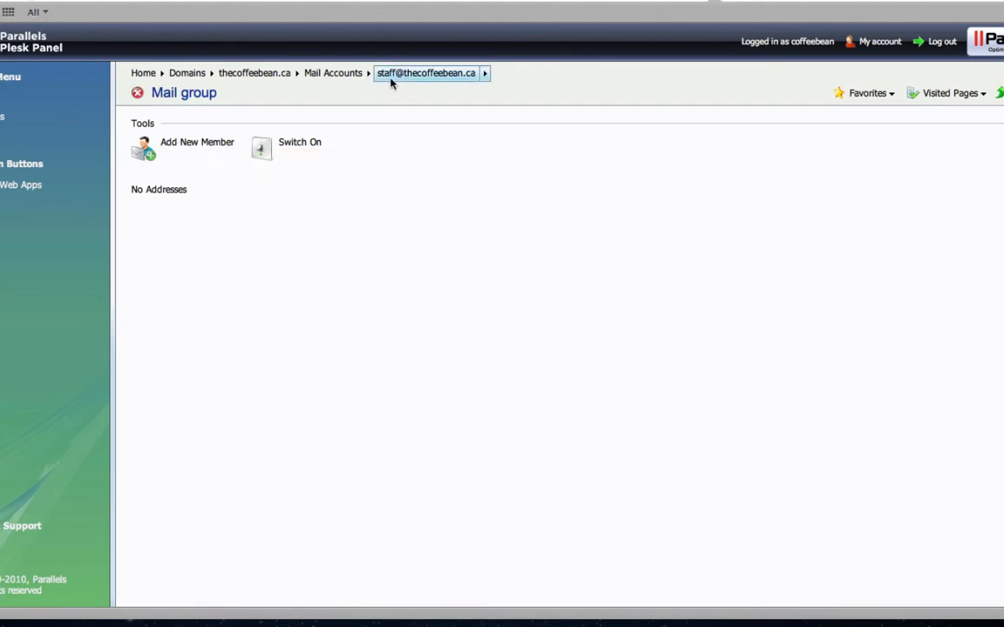
{"action": "left_click", "coordinate": [179, 148]}
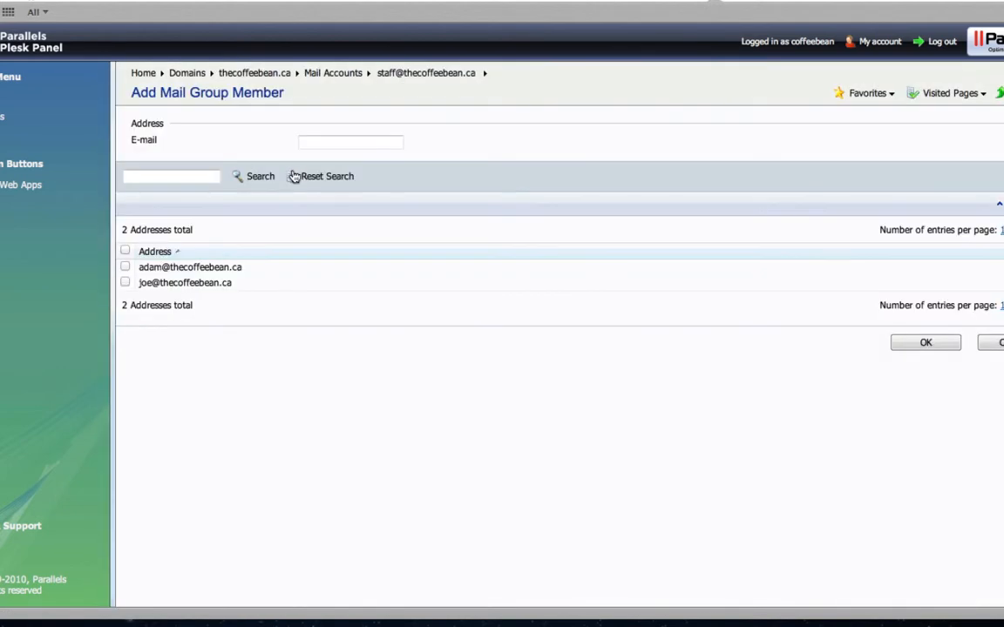
{"action": "left_click", "coordinate": [125, 267]}
{"action": "left_click", "coordinate": [125, 282]}
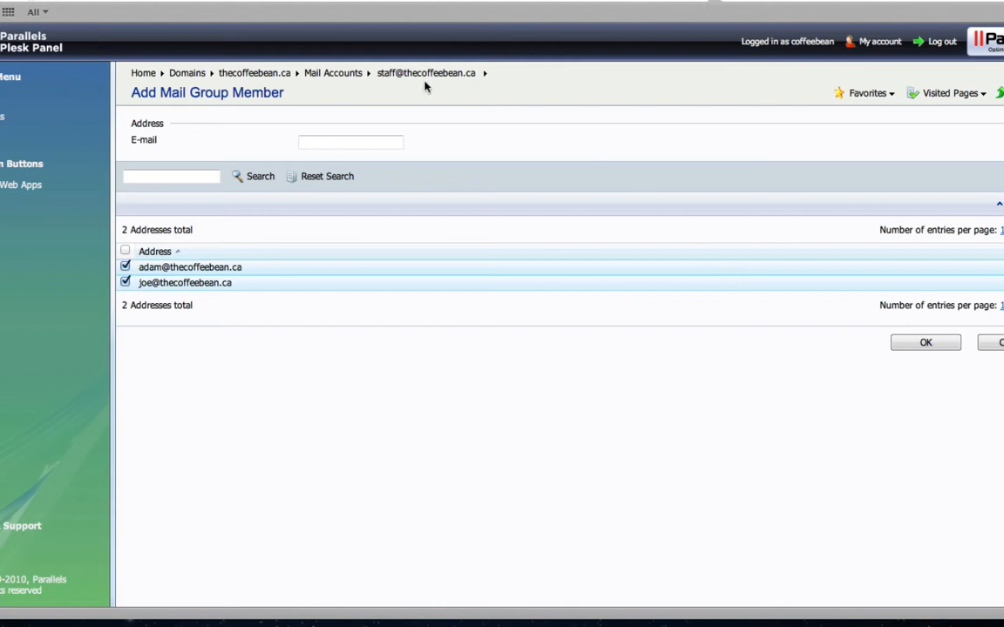
{"action": "left_click", "coordinate": [929, 344]}
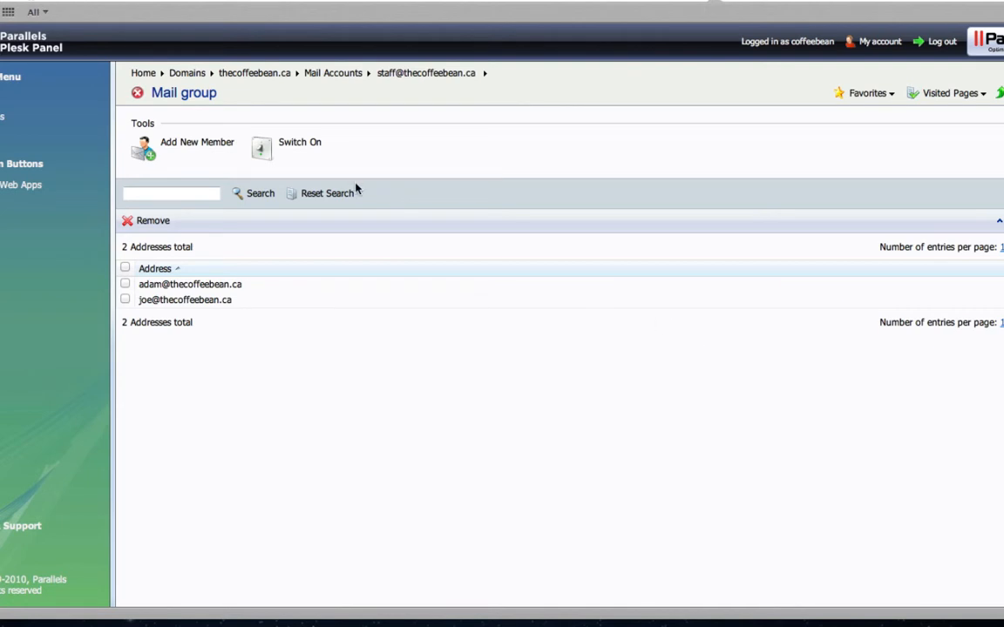
- Turn the staff mail group on and begin adding another member
{"action": "left_click", "coordinate": [288, 147]}
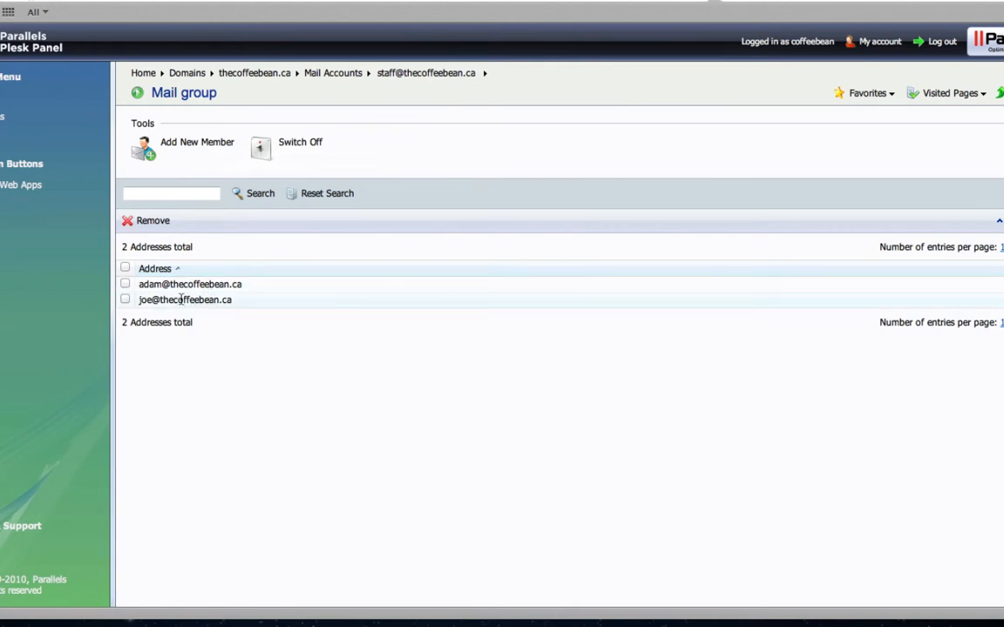
{"action": "left_click", "coordinate": [186, 146]}
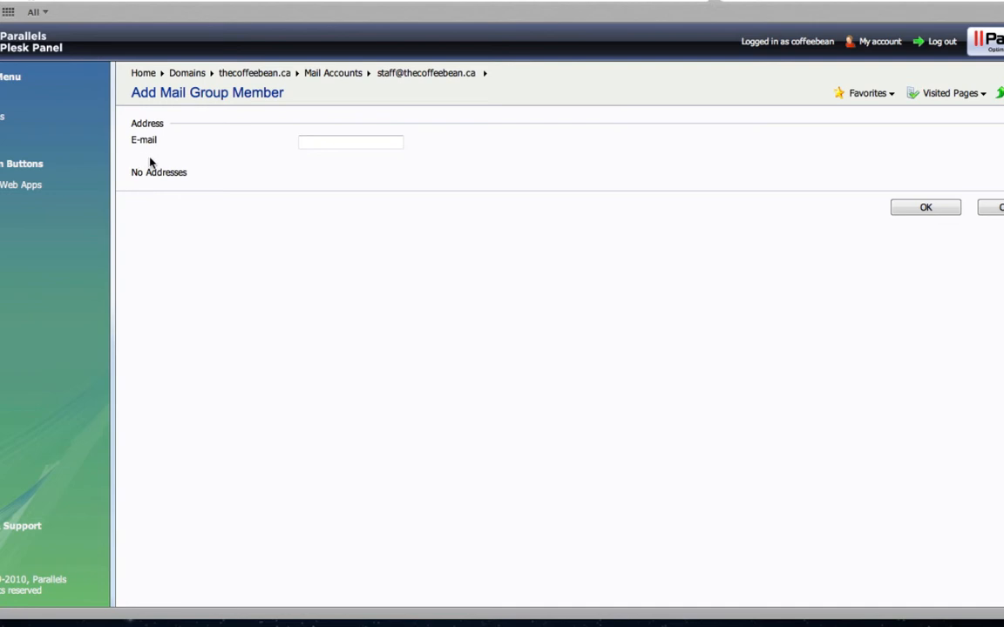
- Add an external mrbeancoffee.com contact address as a third mail group member
{"action": "left_click", "coordinate": [311, 144]}
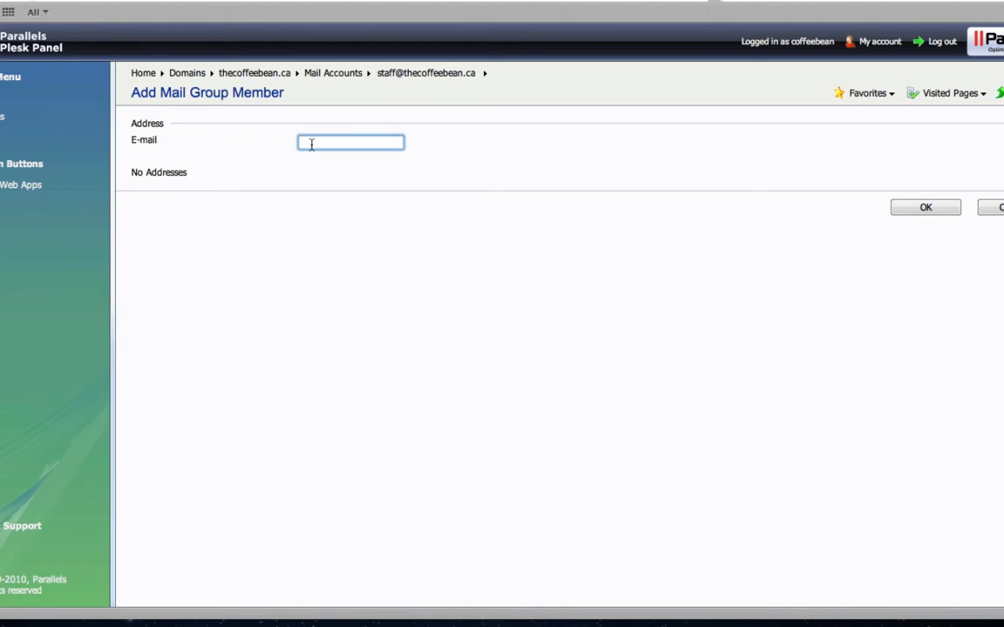
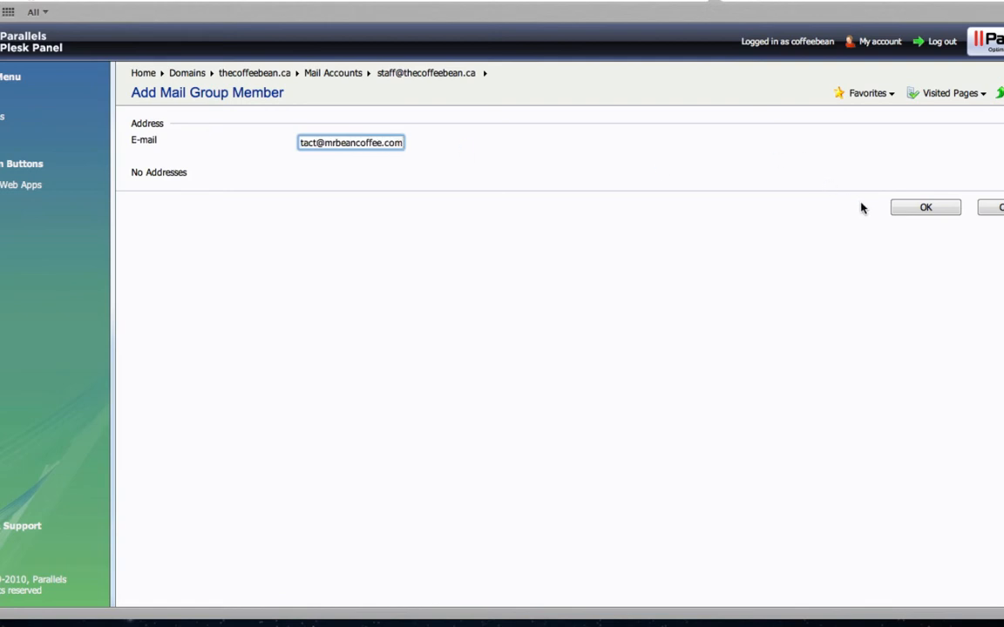
{"action": "left_click", "coordinate": [906, 207]}
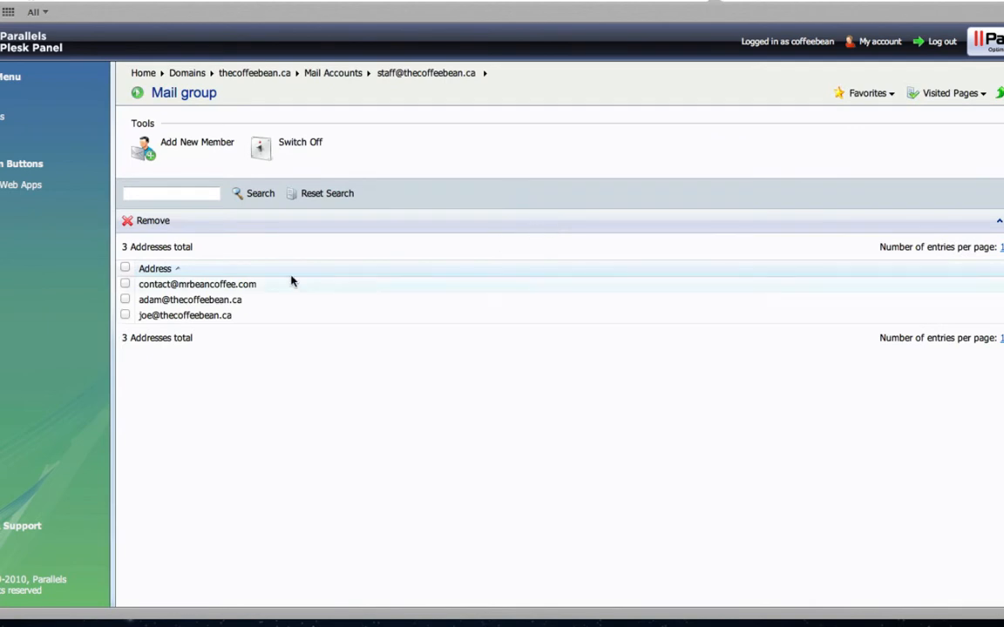
{"action": "left_click_drag", "start_coordinate": [301, 287], "coordinate": [135, 284]}
- Remove the external address from the group, confirming removal, then return to the staff overview
{"action": "left_click", "coordinate": [238, 338]}
{"action": "left_click", "coordinate": [125, 283]}
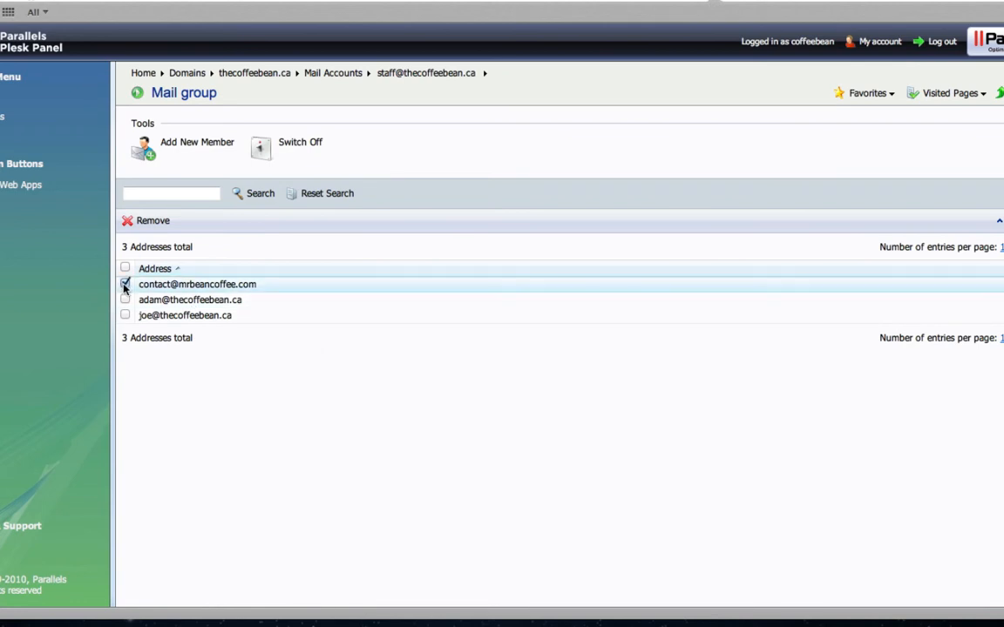
{"action": "left_click", "coordinate": [150, 221]}
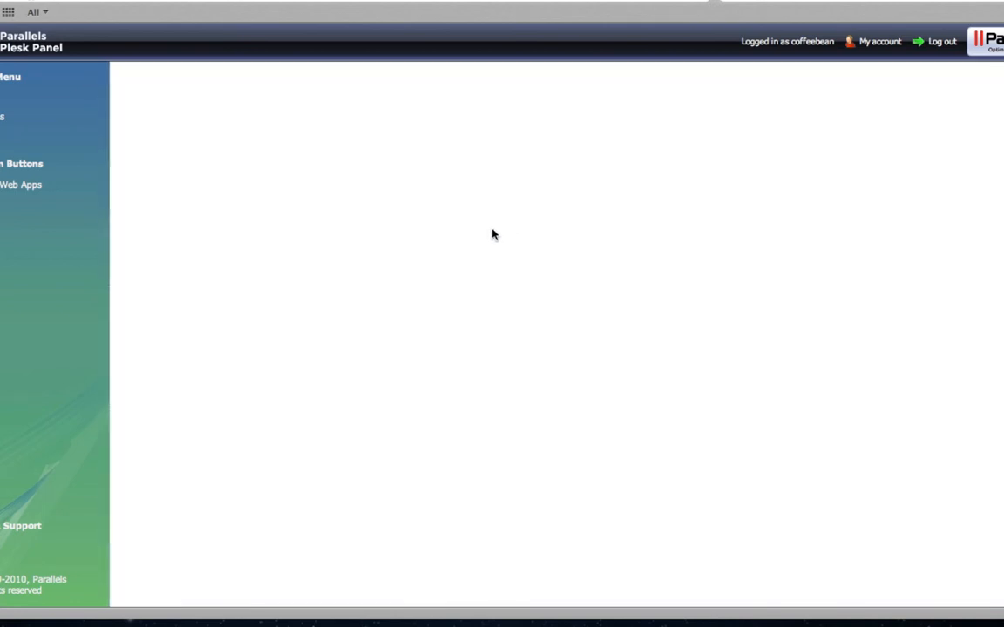
{"action": "left_click", "coordinate": [136, 180]}
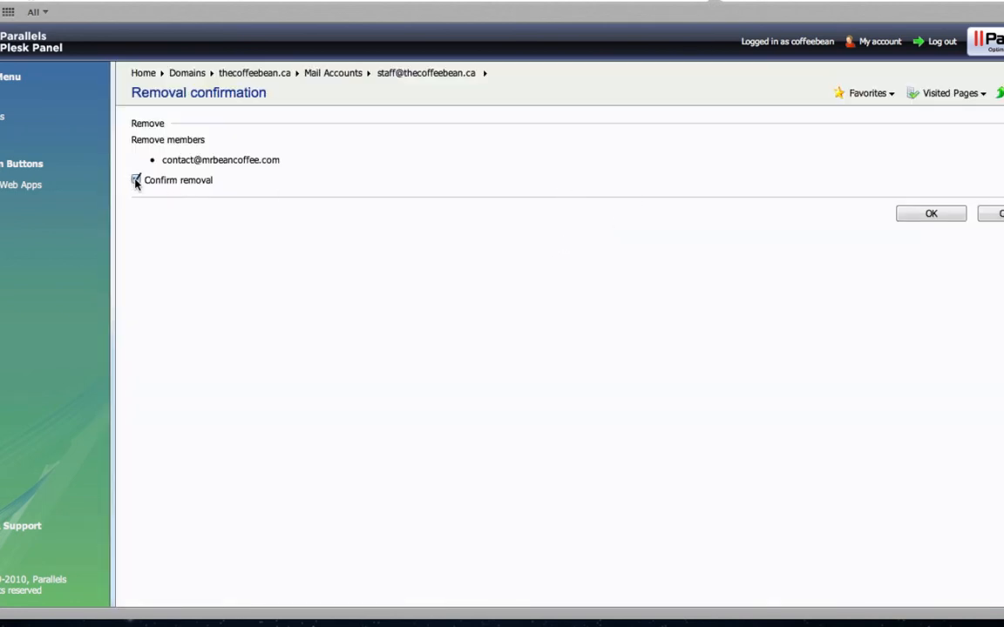
{"action": "left_click", "coordinate": [914, 215]}
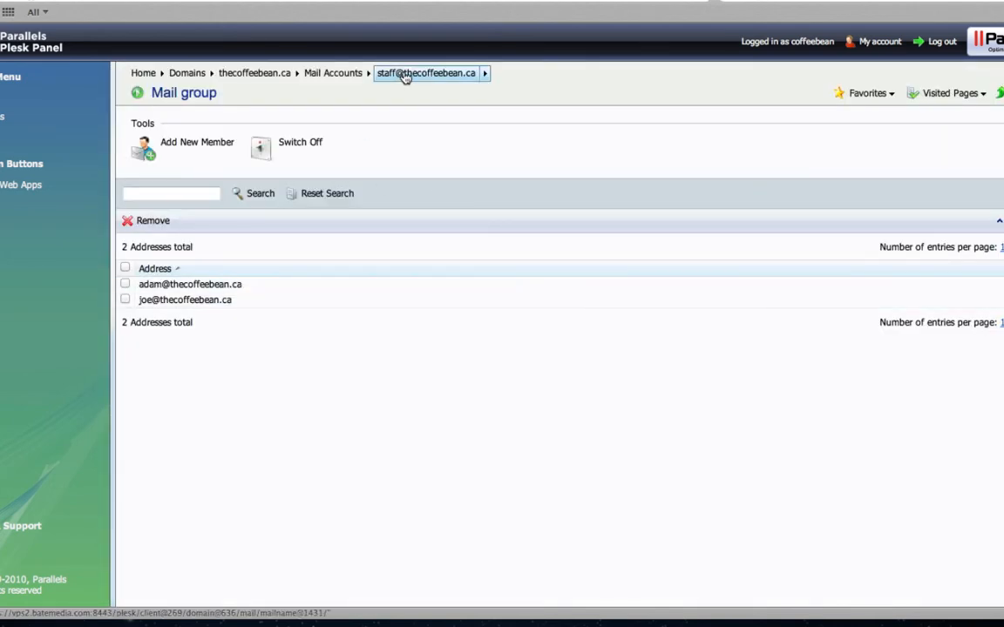
{"action": "left_click", "coordinate": [440, 76]}
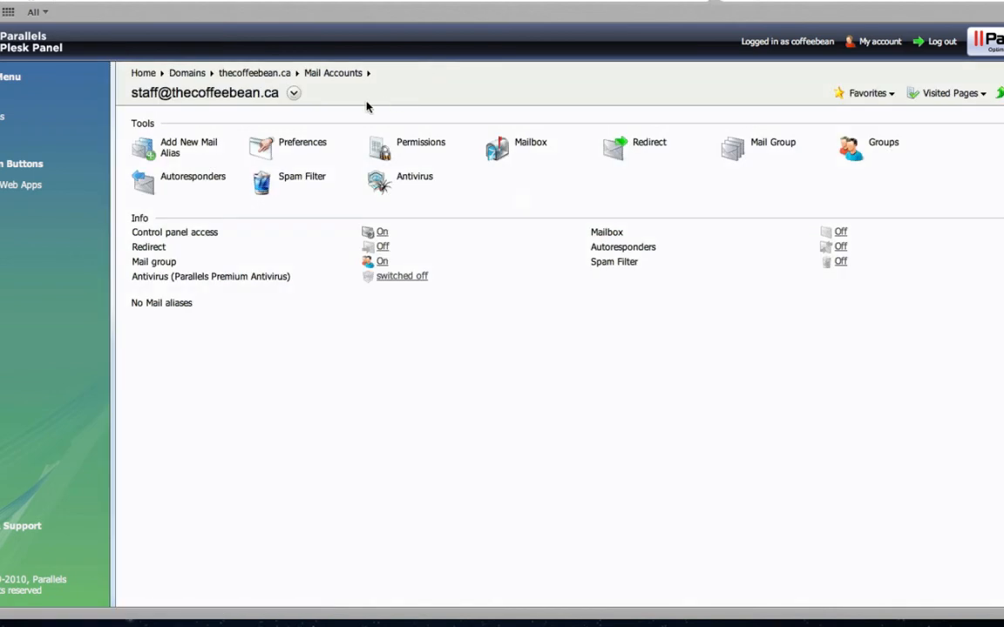